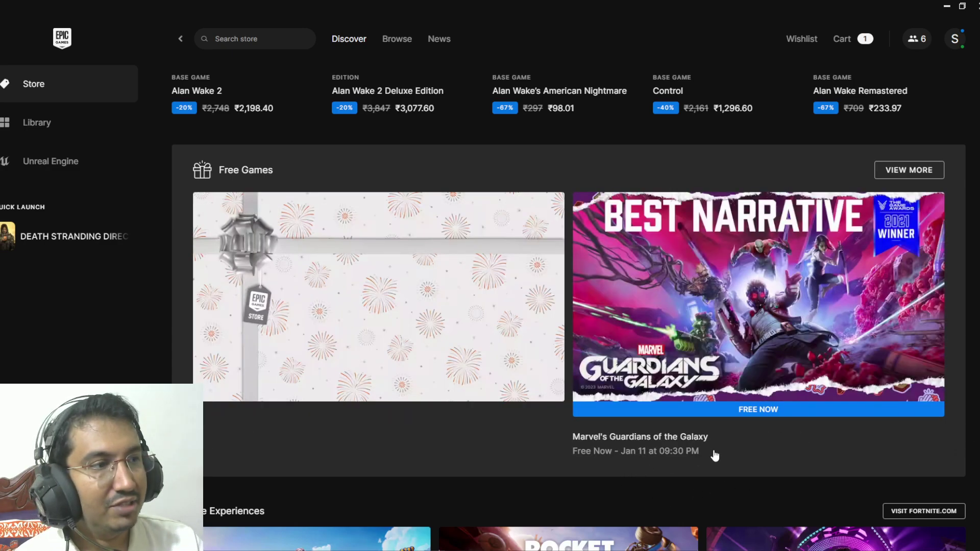
scroll(909, 417, "up", 2)
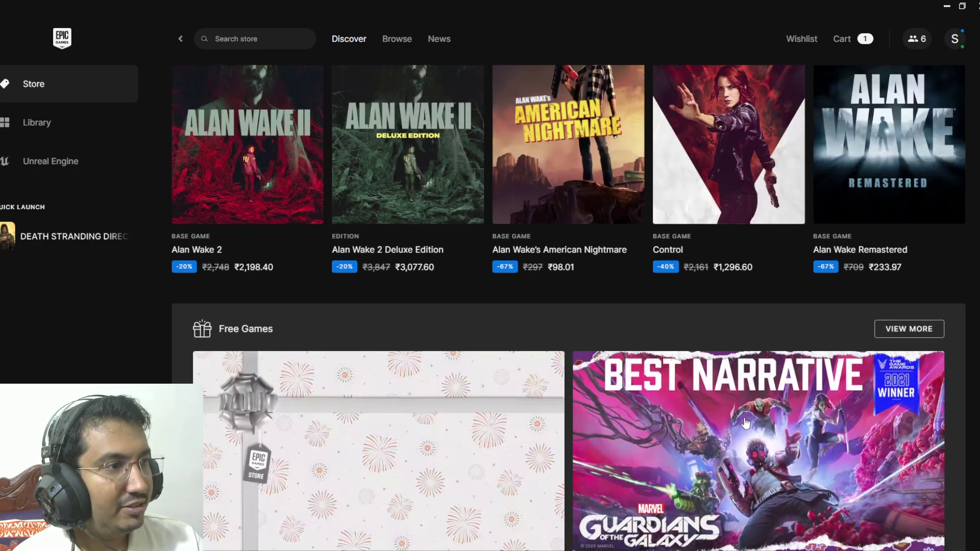
Step: Reach the Marvel's Guardians of the Galaxy page from the Free Now tile, continuing past the age notice
left_click(747, 404)
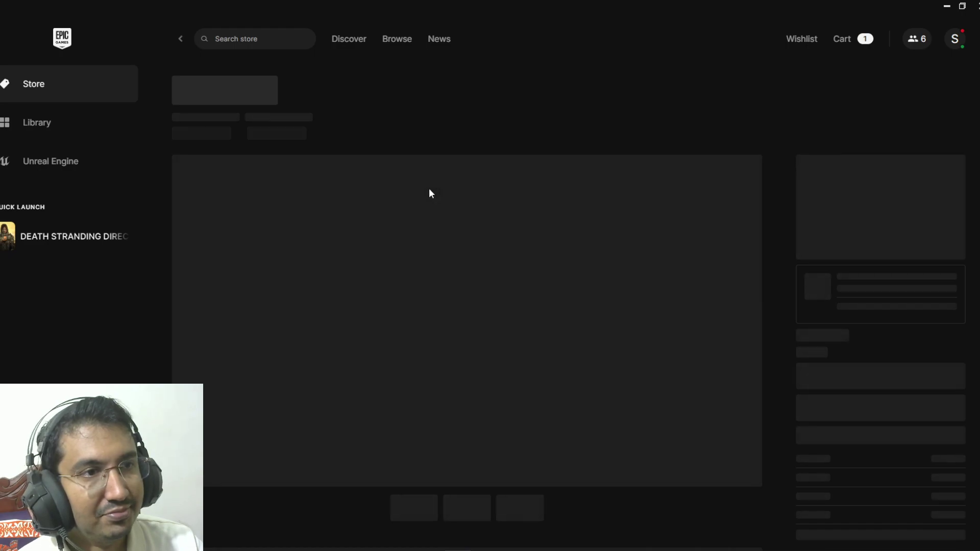
scroll(430, 194, "down", 1)
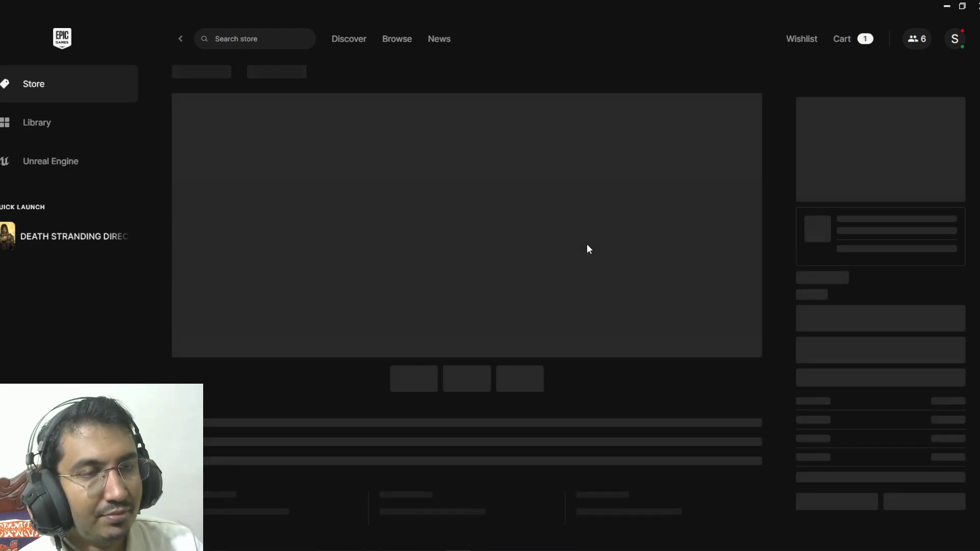
scroll(588, 248, "up", 1)
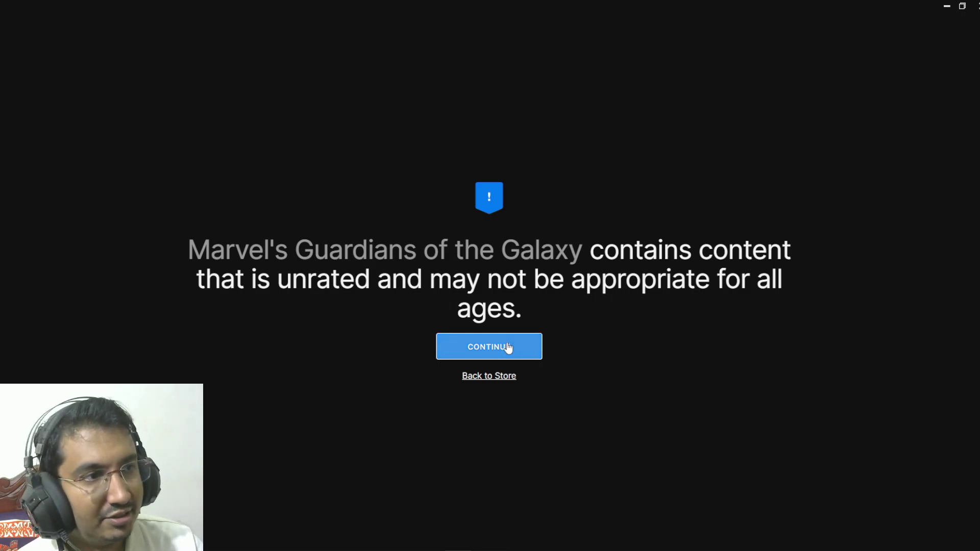
left_click(506, 347)
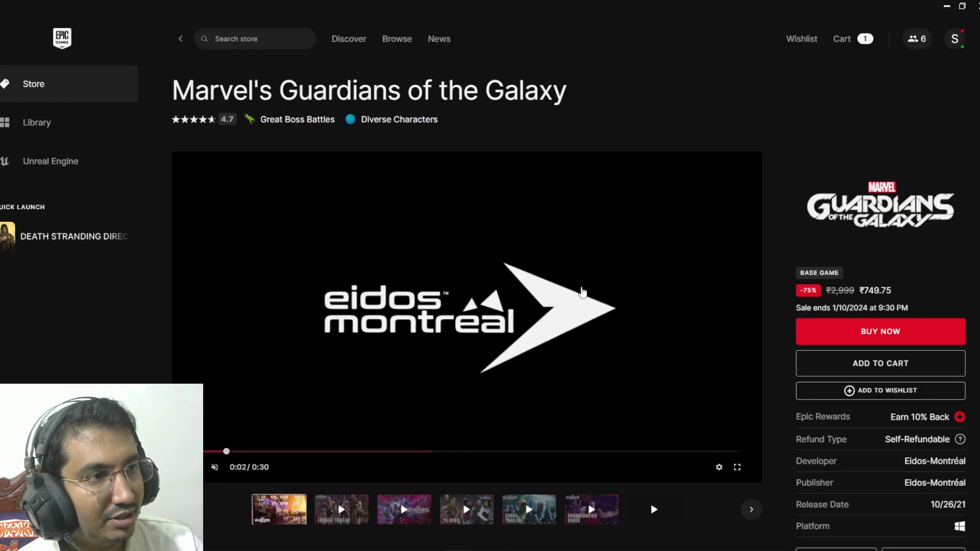
scroll(640, 215, "down", 1)
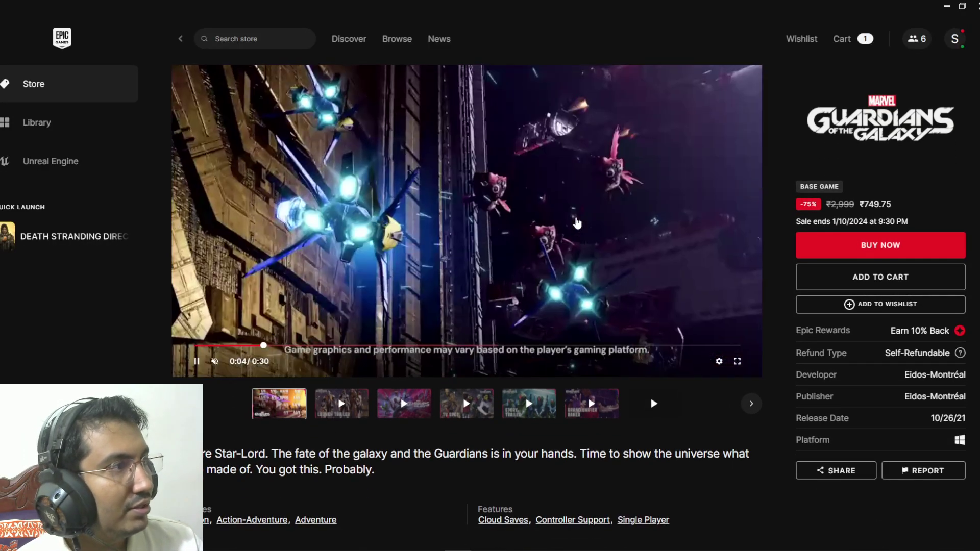
scroll(567, 228, "up", 1)
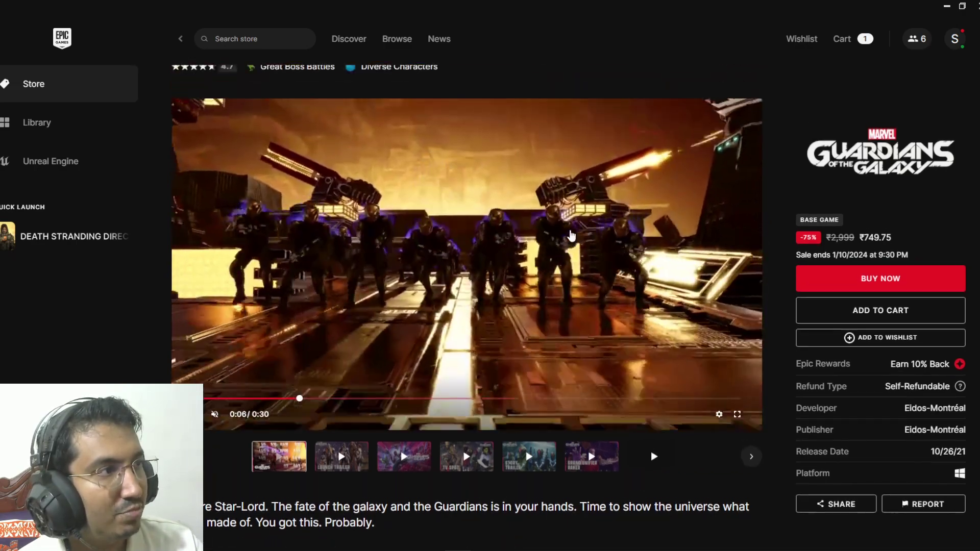
scroll(563, 232, "up", 1)
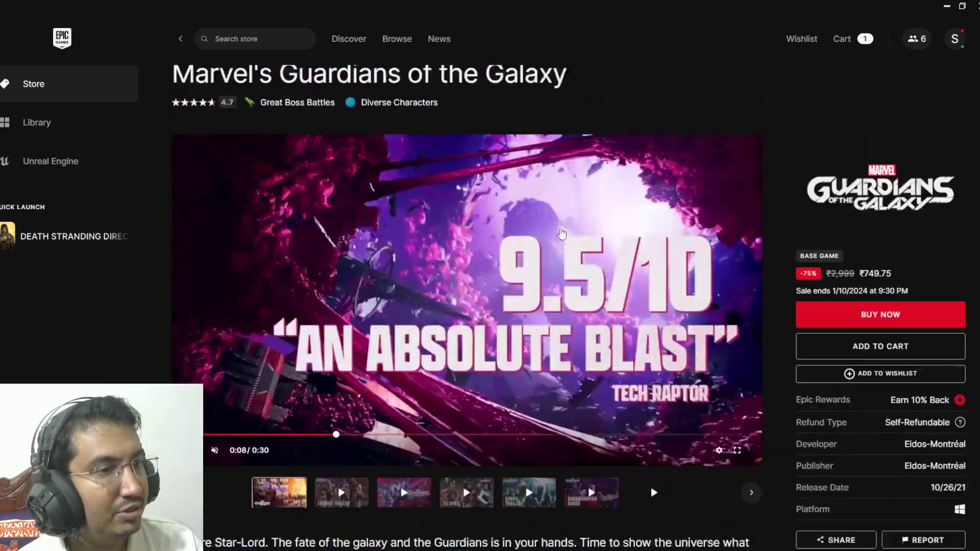
Step: Claim the free game with the suggested SHOULDYOUPLAY-CA creator tag applied at checkout
left_click(895, 304)
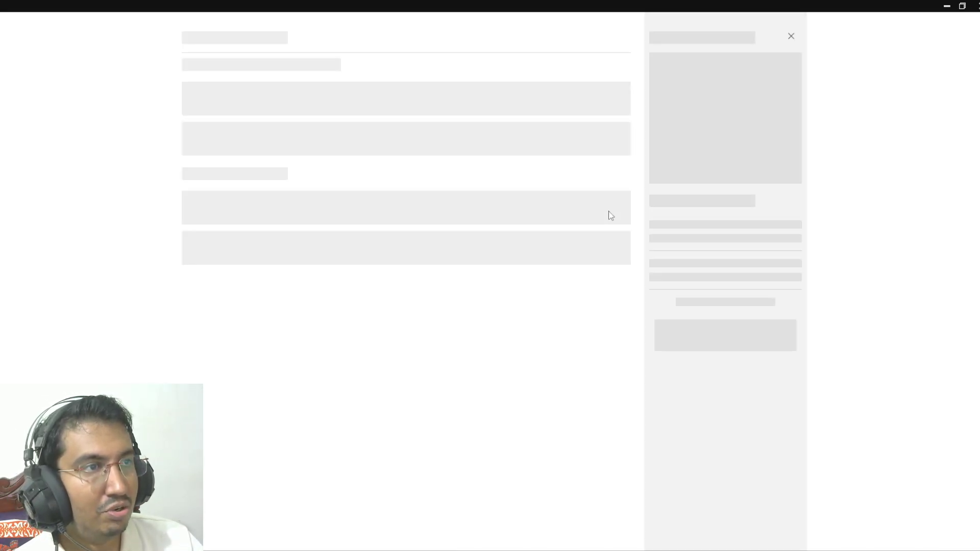
left_click(704, 379)
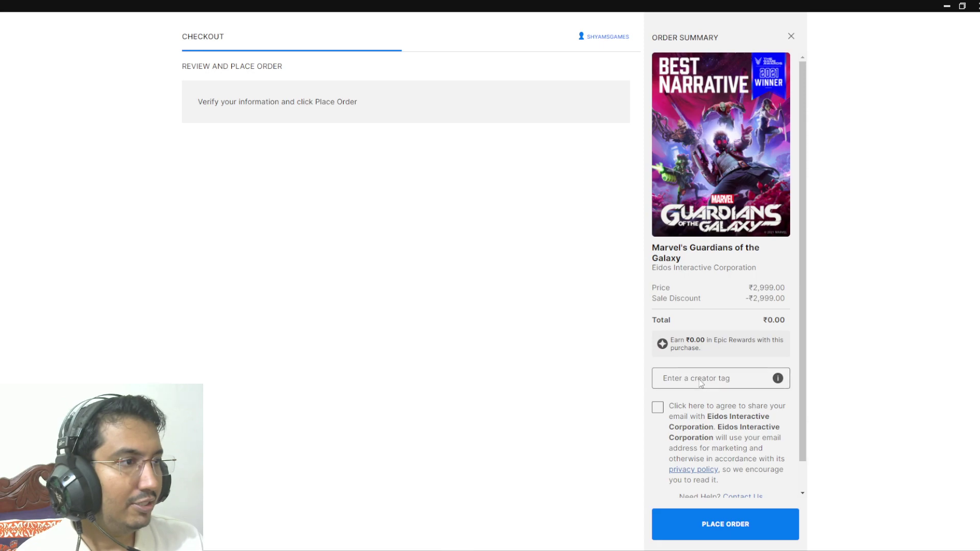
type("S")
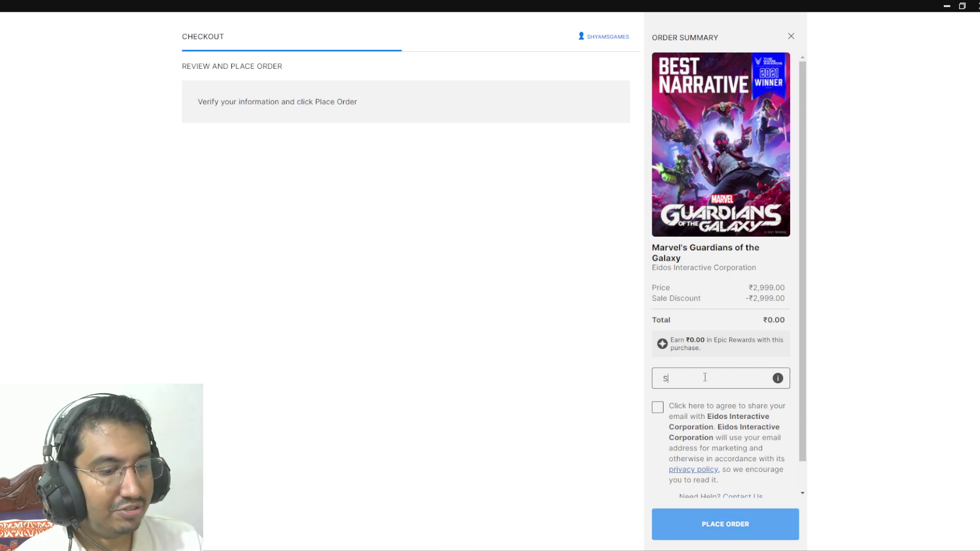
type("HUL")
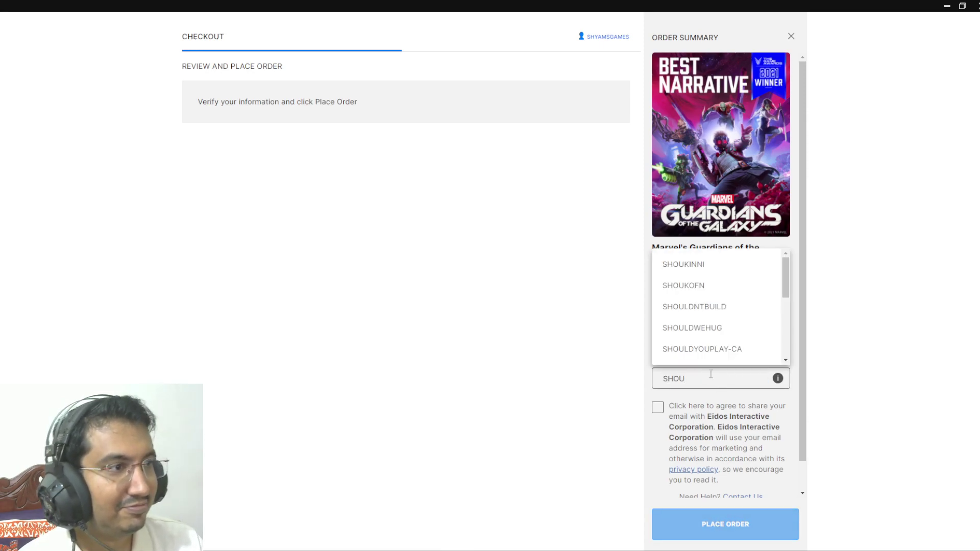
left_click(705, 348)
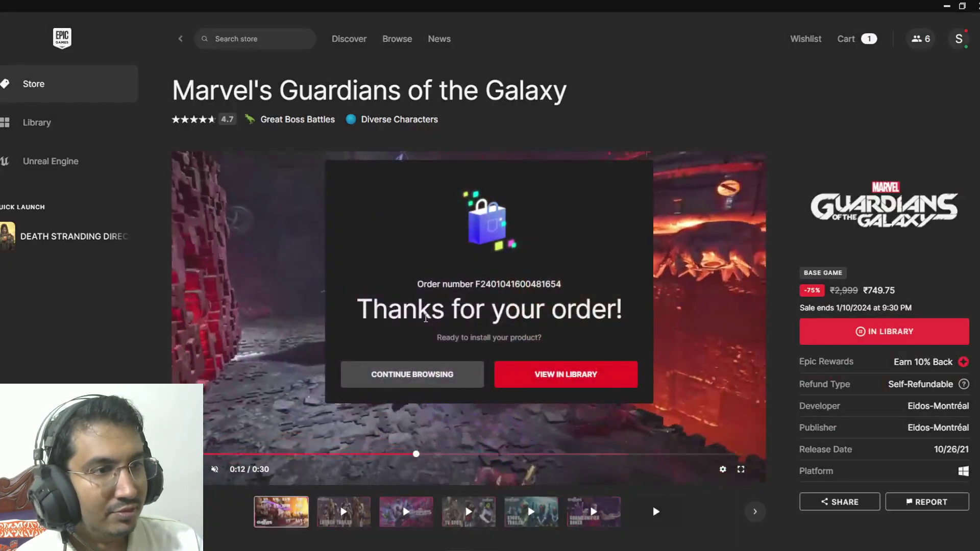
Step: Dismiss the order confirmation, then browse the description, last gallery item and Eidos-Montréal developer name
left_click(769, 69)
scroll(480, 384, "down", 1)
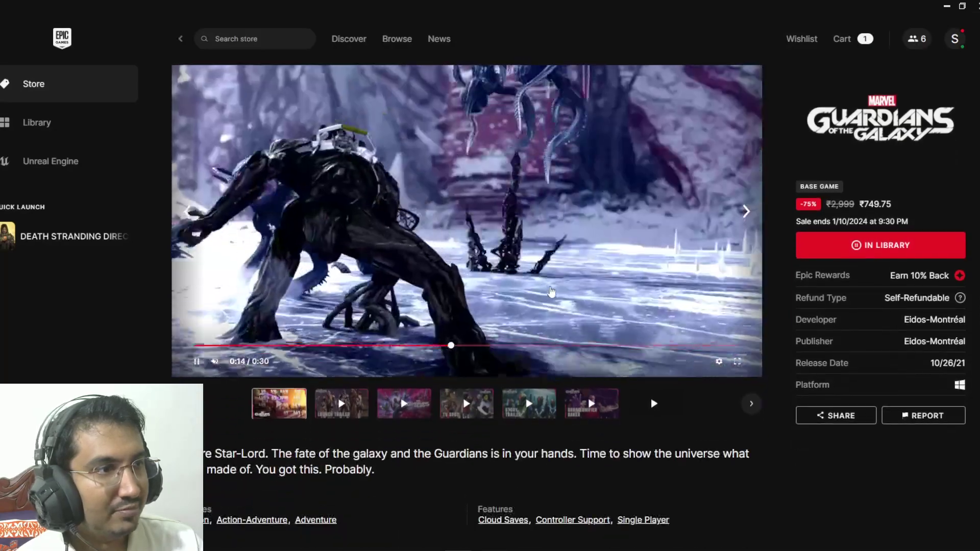
scroll(481, 385, "down", 2)
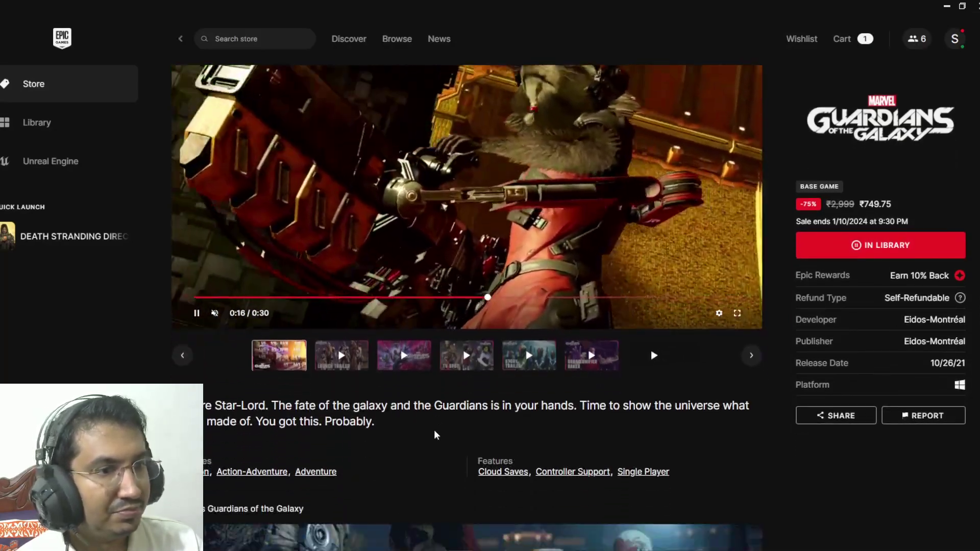
scroll(476, 357, "down", 2)
scroll(476, 357, "down", 1)
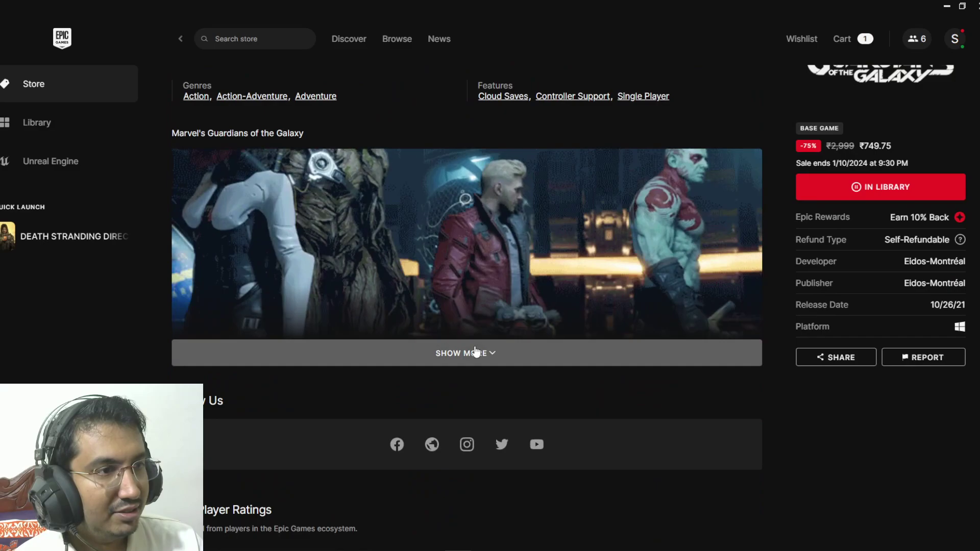
left_click(468, 351)
scroll(625, 346, "down", 1)
scroll(614, 382, "down", 2)
scroll(630, 379, "up", 1)
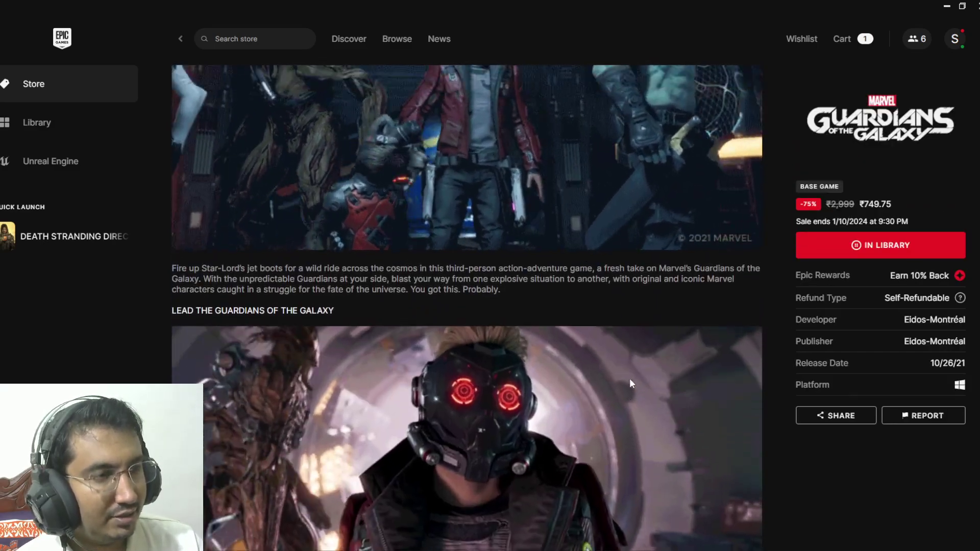
scroll(625, 385, "up", 4)
scroll(621, 390, "up", 4)
scroll(620, 392, "down", 2)
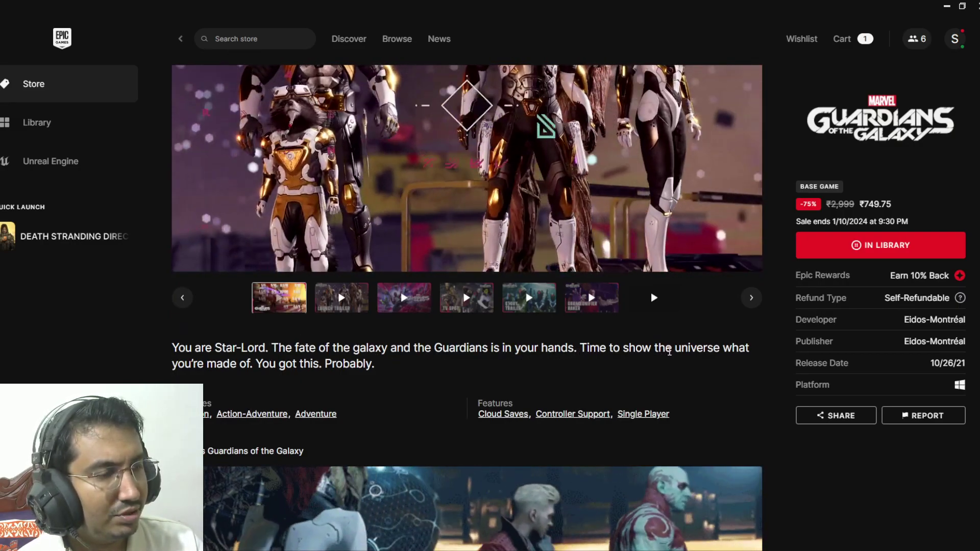
scroll(669, 352, "up", 3)
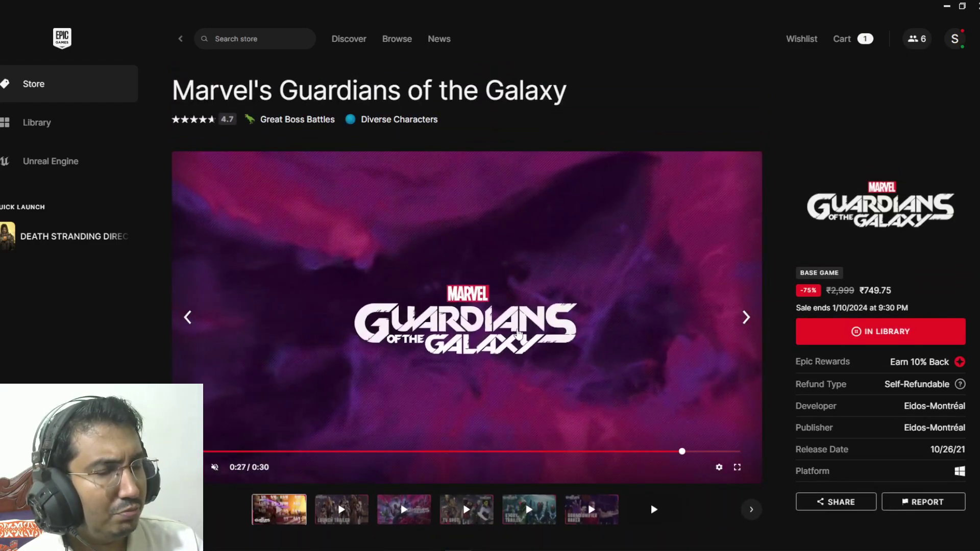
scroll(518, 334, "down", 1)
scroll(518, 335, "down", 2)
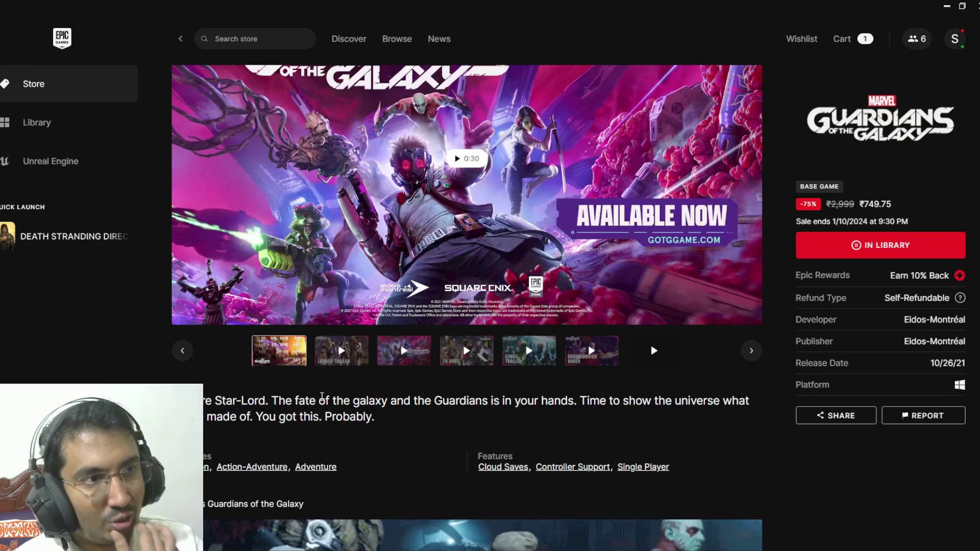
left_click(653, 352)
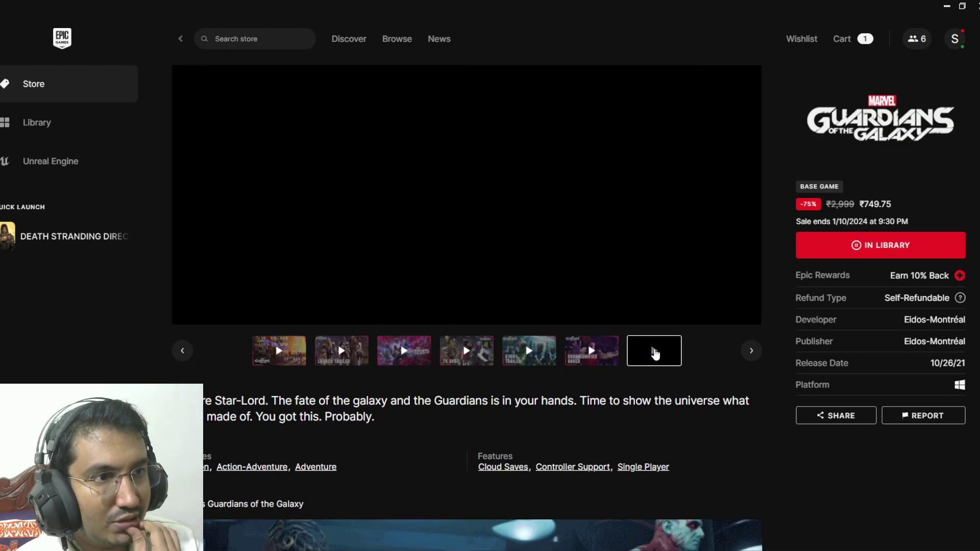
scroll(556, 399, "down", 3)
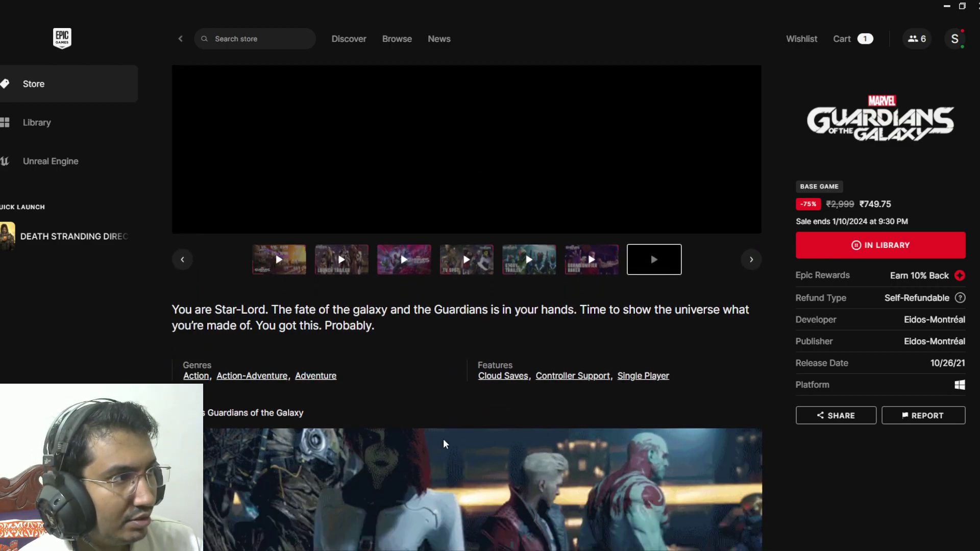
scroll(440, 431, "down", 2)
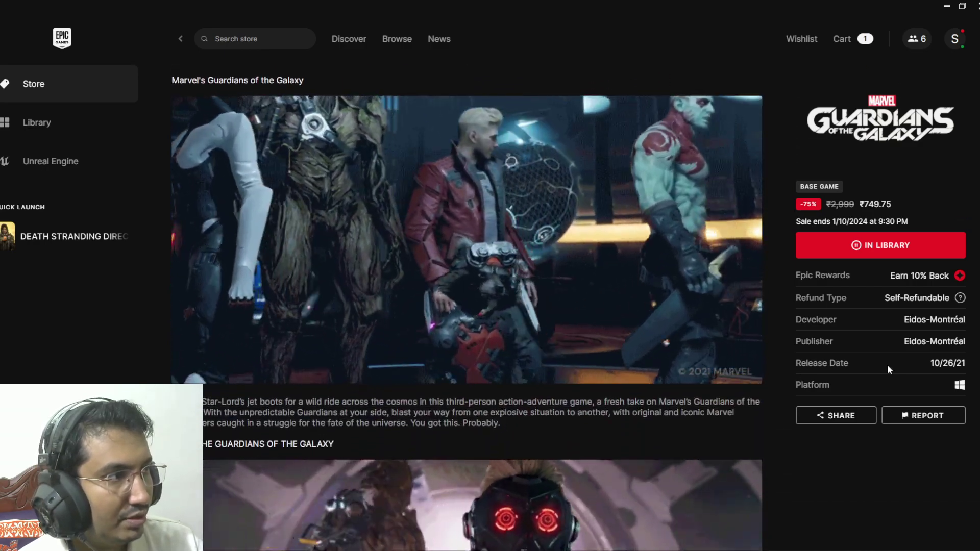
left_click_drag(900, 320, 959, 320)
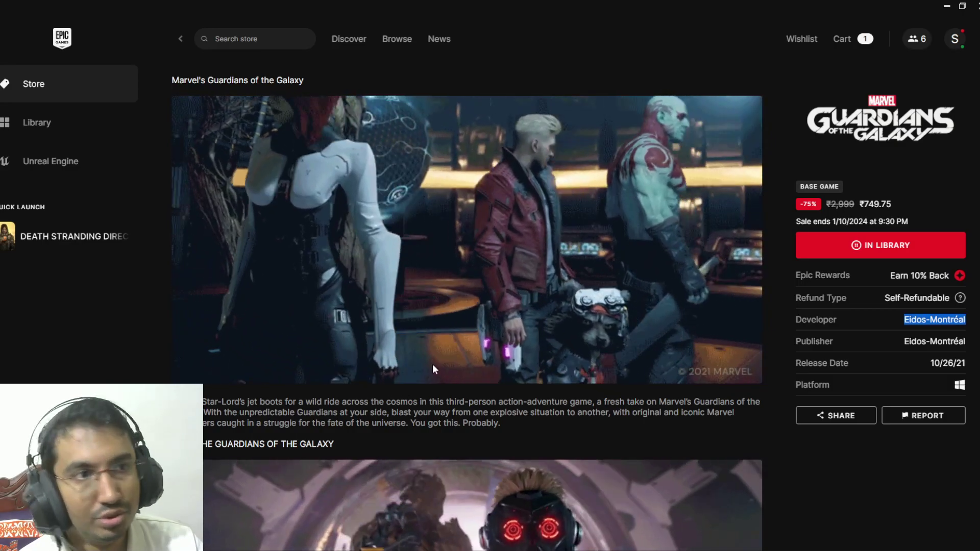
scroll(430, 364, "down", 2)
scroll(427, 349, "down", 3)
scroll(425, 350, "down", 1)
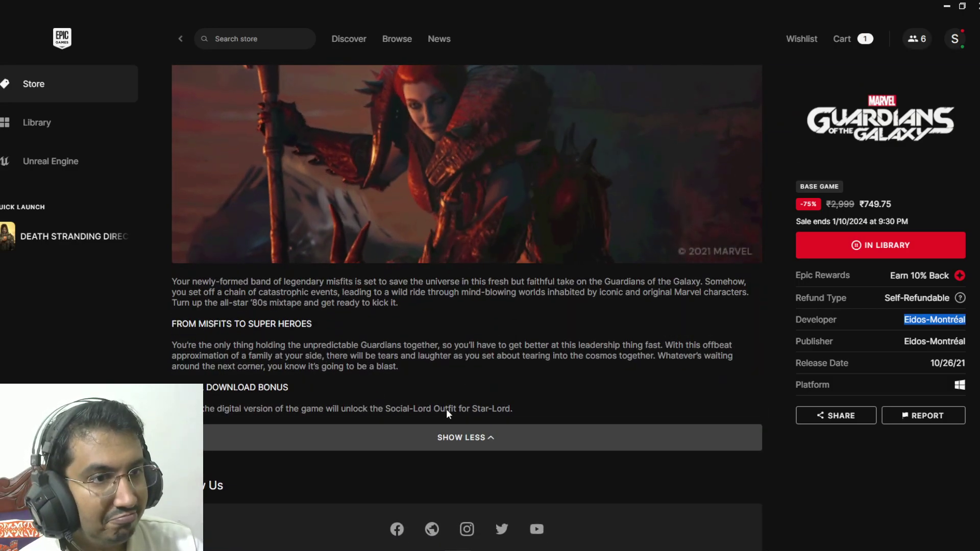
scroll(447, 410, "down", 5)
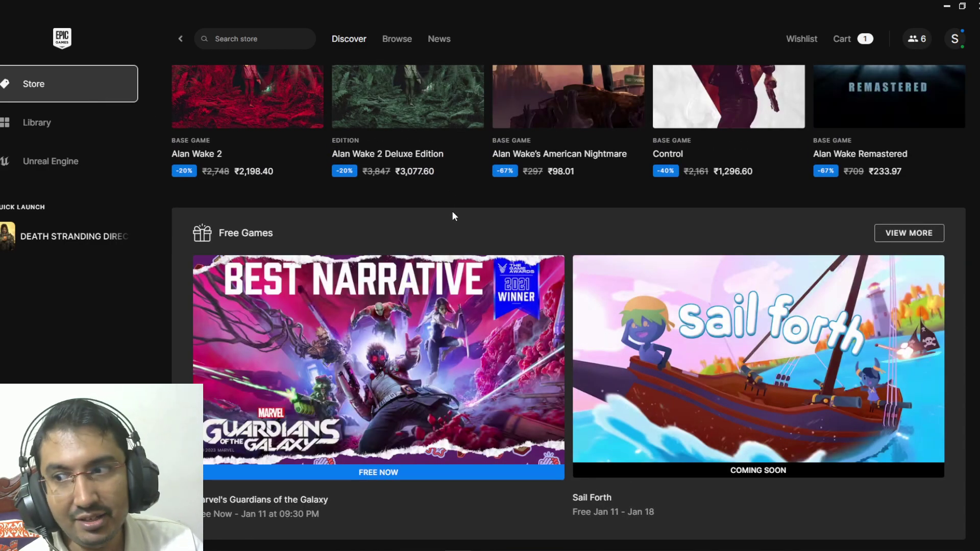
scroll(437, 246, "down", 3)
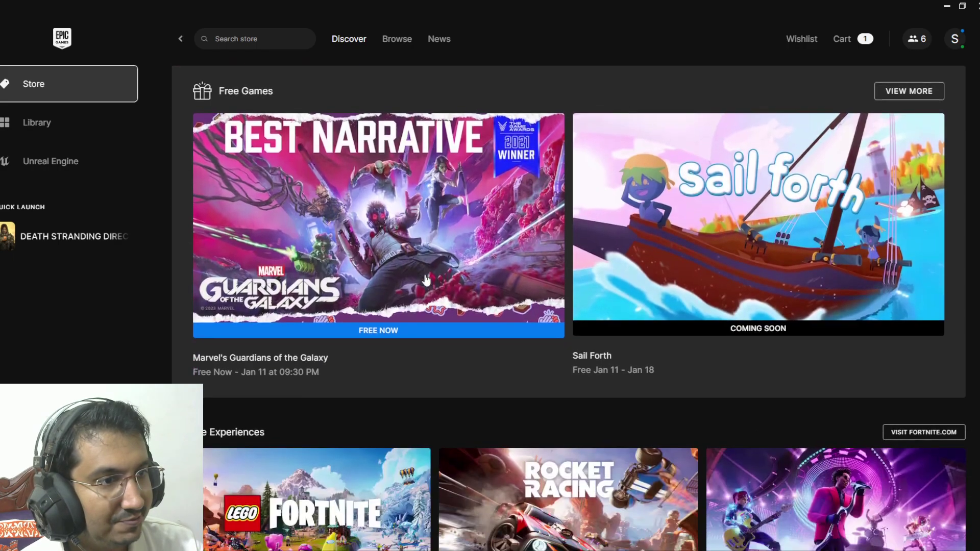
scroll(418, 282, "down", 2)
scroll(486, 368, "up", 3)
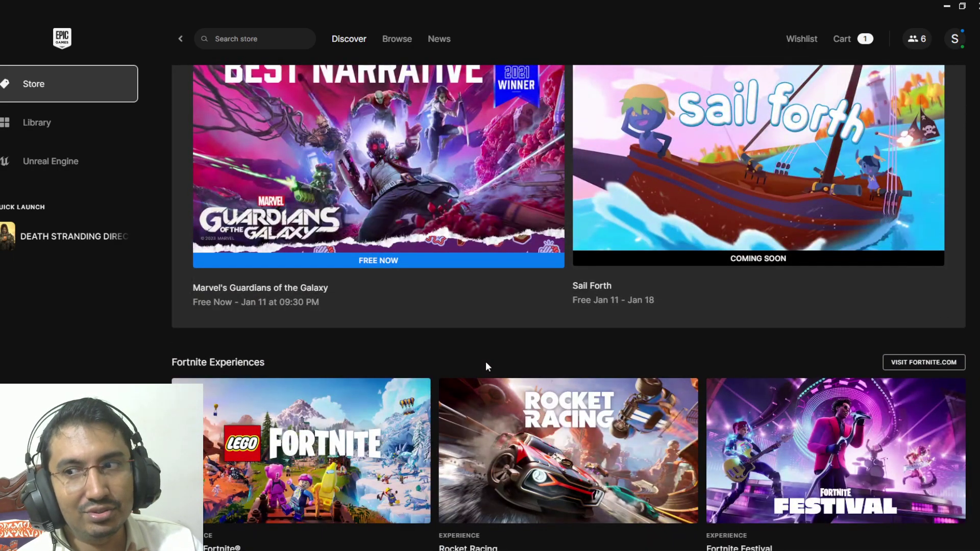
scroll(487, 366, "up", 4)
scroll(523, 355, "down", 3)
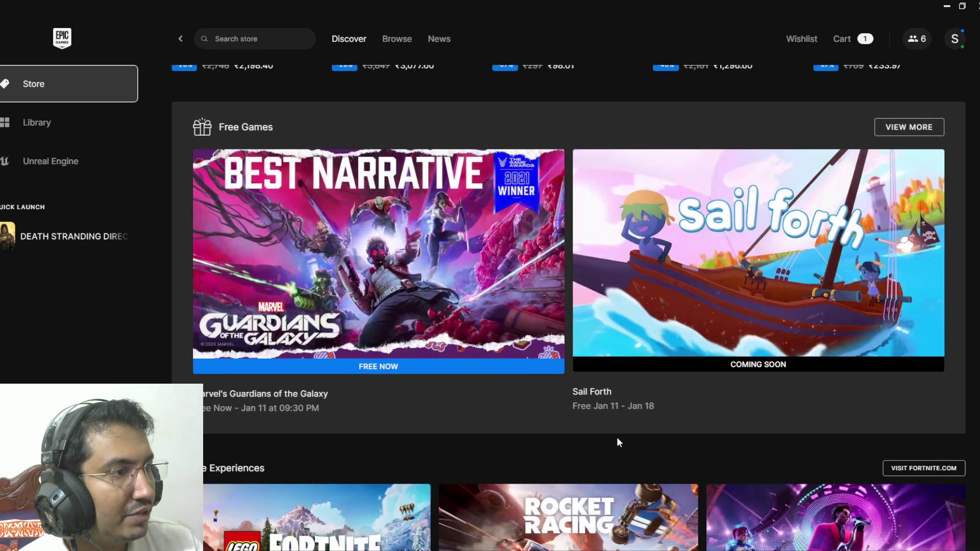
Step: View Sail Forth's sixth and last screenshots and its full expanded description
left_click(716, 299)
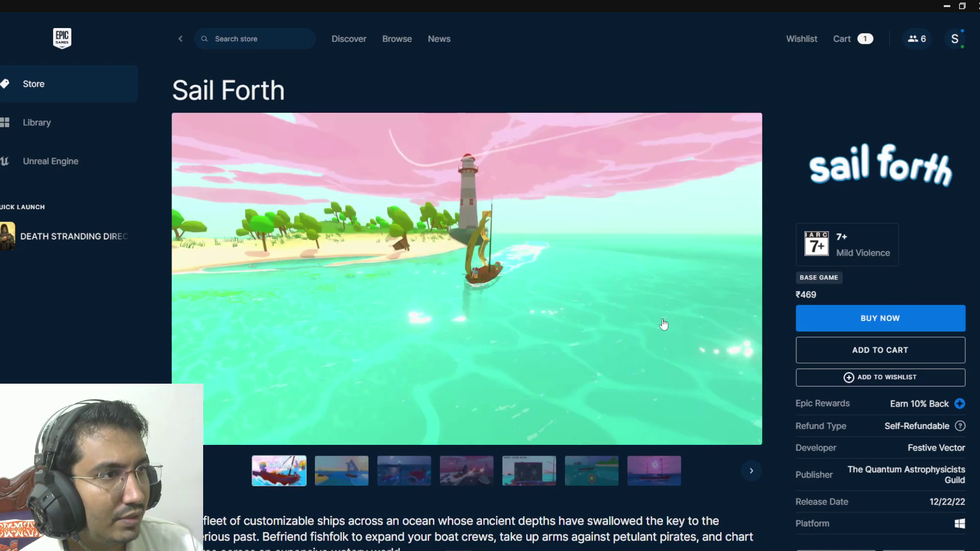
scroll(659, 325, "down", 1)
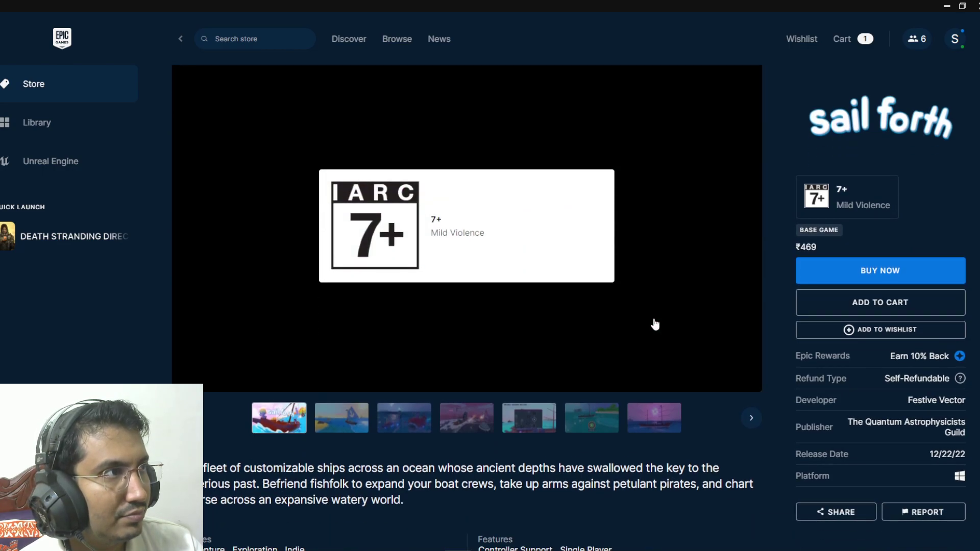
scroll(655, 324, "down", 2)
scroll(655, 325, "up", 4)
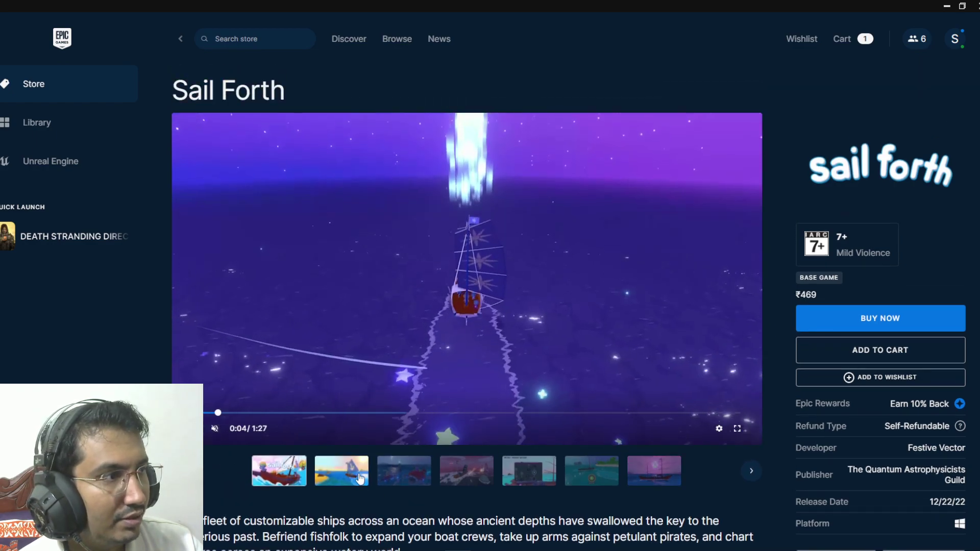
scroll(450, 479, "down", 4)
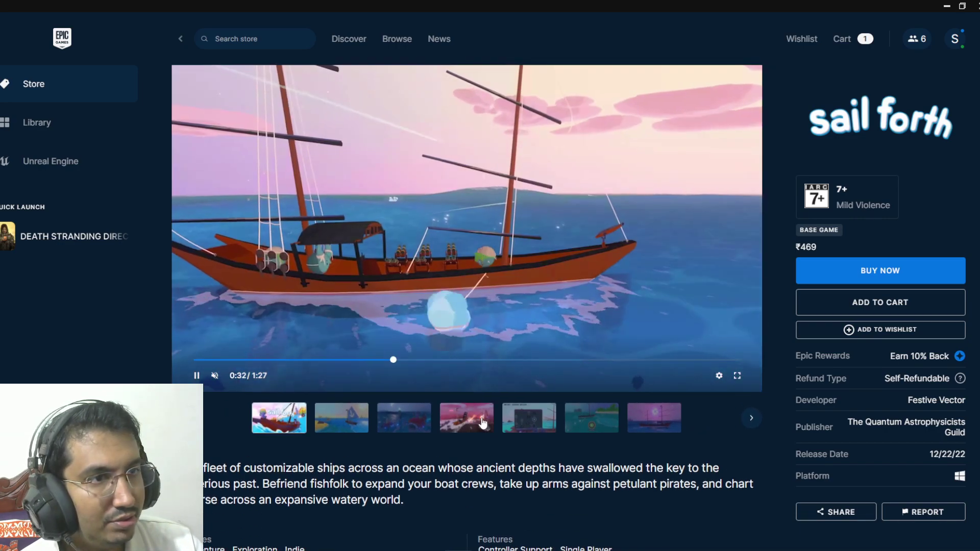
left_click(591, 419)
left_click(646, 422)
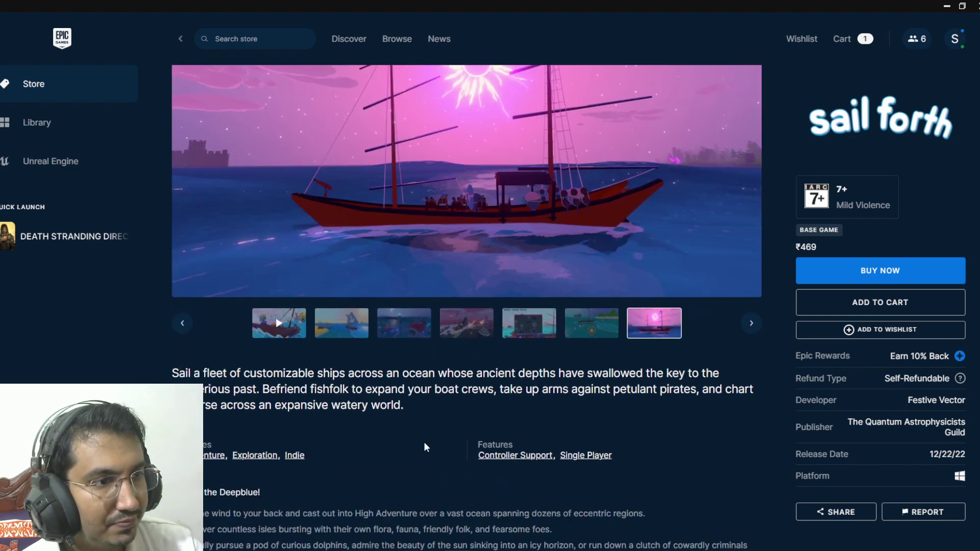
scroll(238, 388, "down", 3)
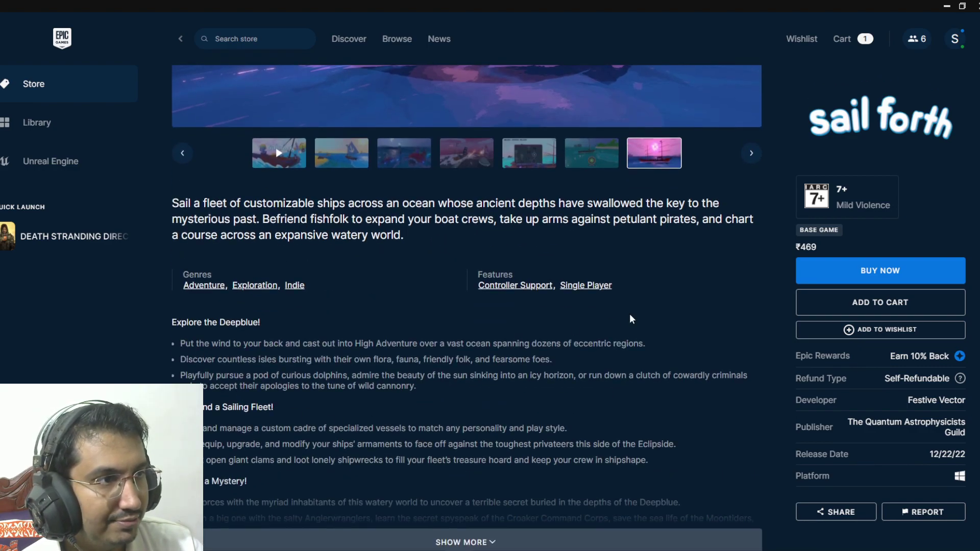
scroll(593, 315, "down", 2)
scroll(594, 316, "down", 1)
left_click(463, 383)
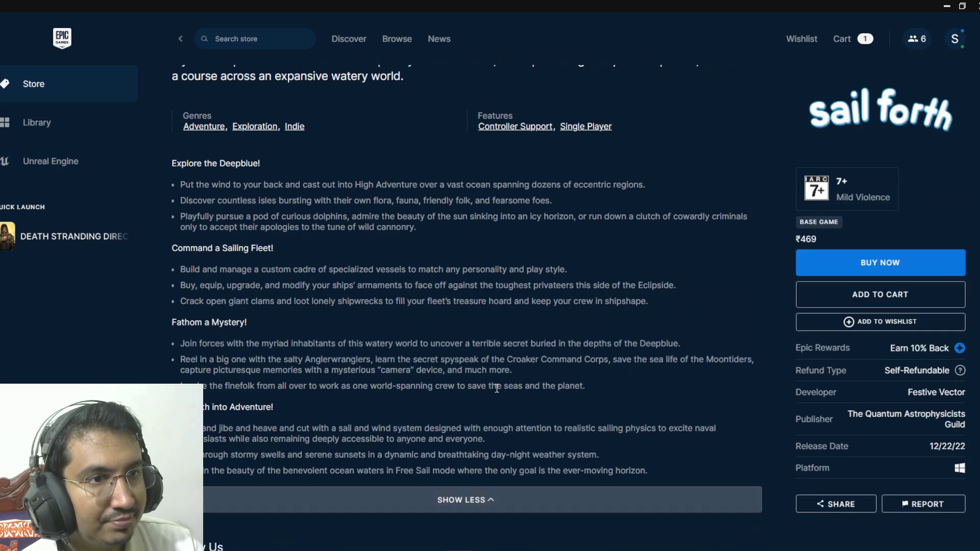
scroll(489, 410, "up", 4)
scroll(488, 409, "up", 2)
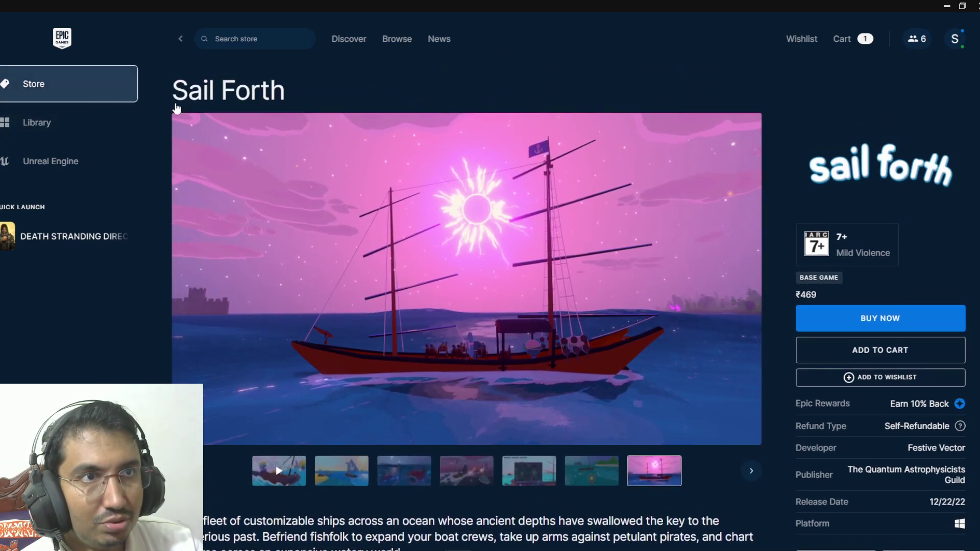
Step: Return to the store's Discover page with its Free Games row
key("alt+Left")
scroll(139, 302, "down", 2)
scroll(132, 299, "down", 3)
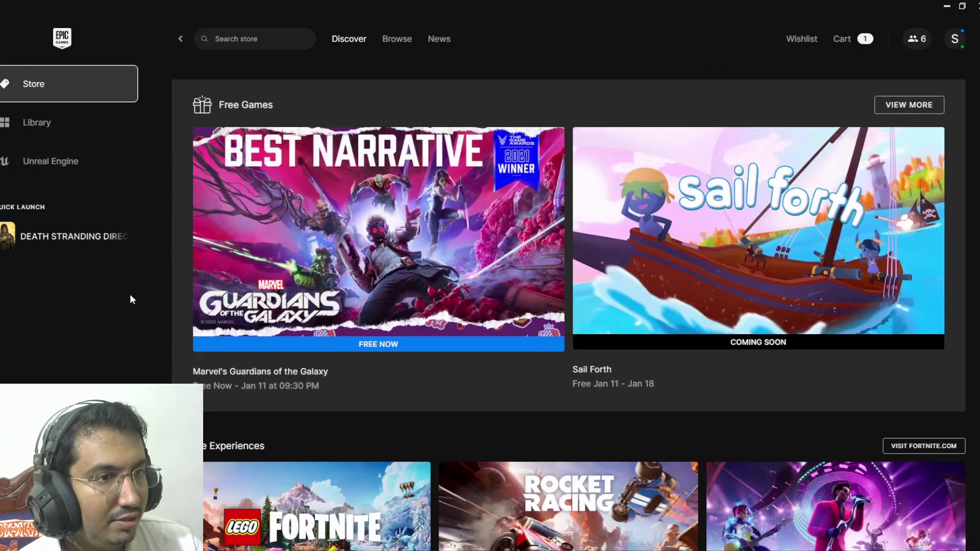